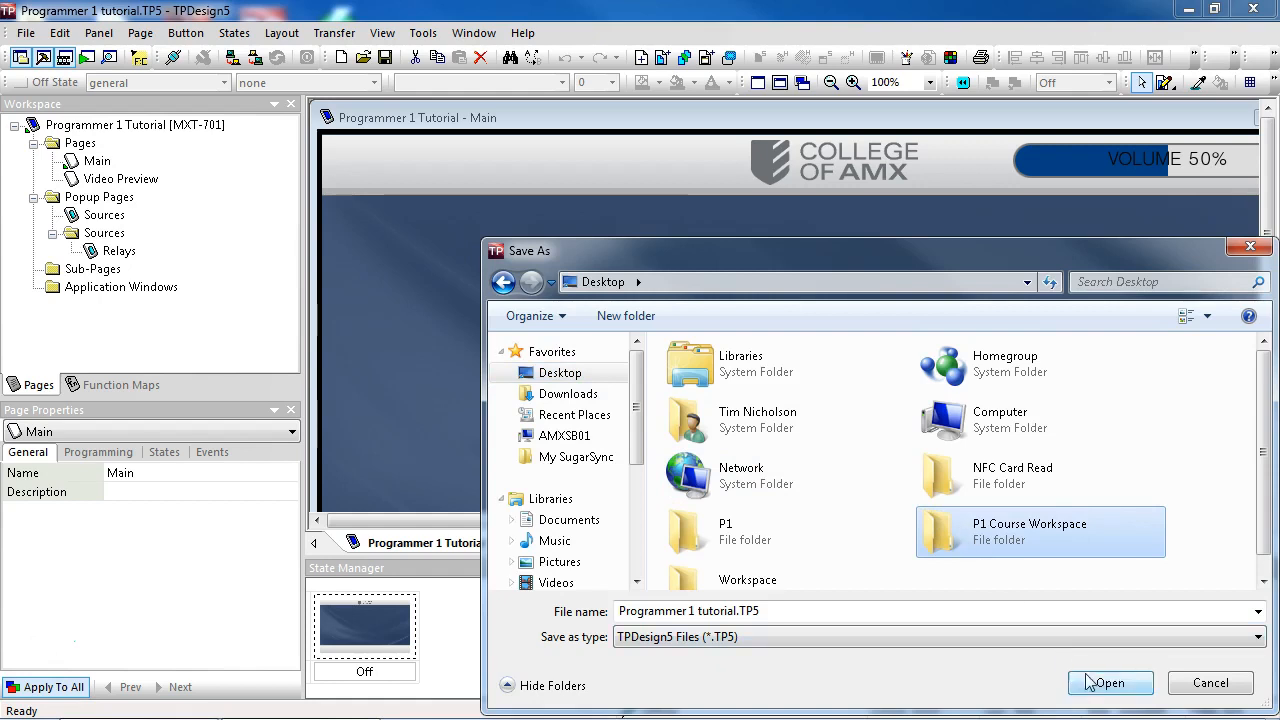
Step: Save the panel file Programmer 1 tutorial.TP5 into the P1 Course Workspace folder on the Desktop and close TPDesign5
click(1108, 684)
click(1108, 684)
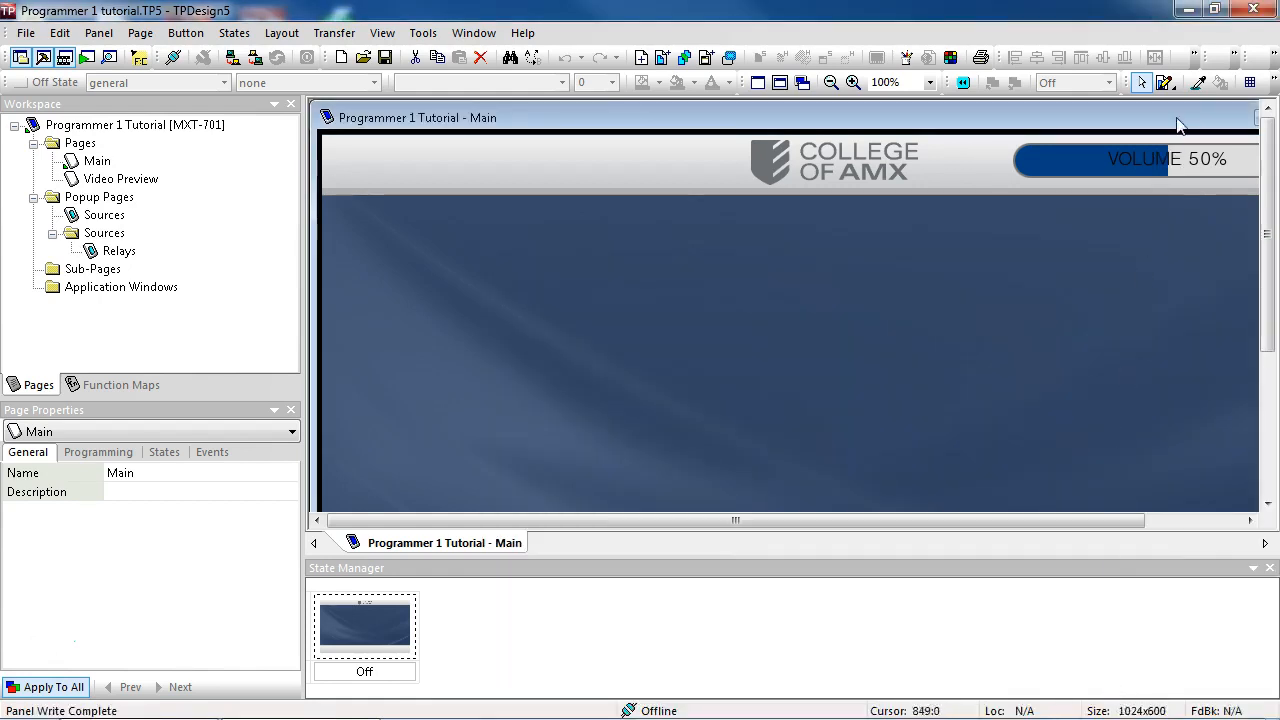
click(1254, 10)
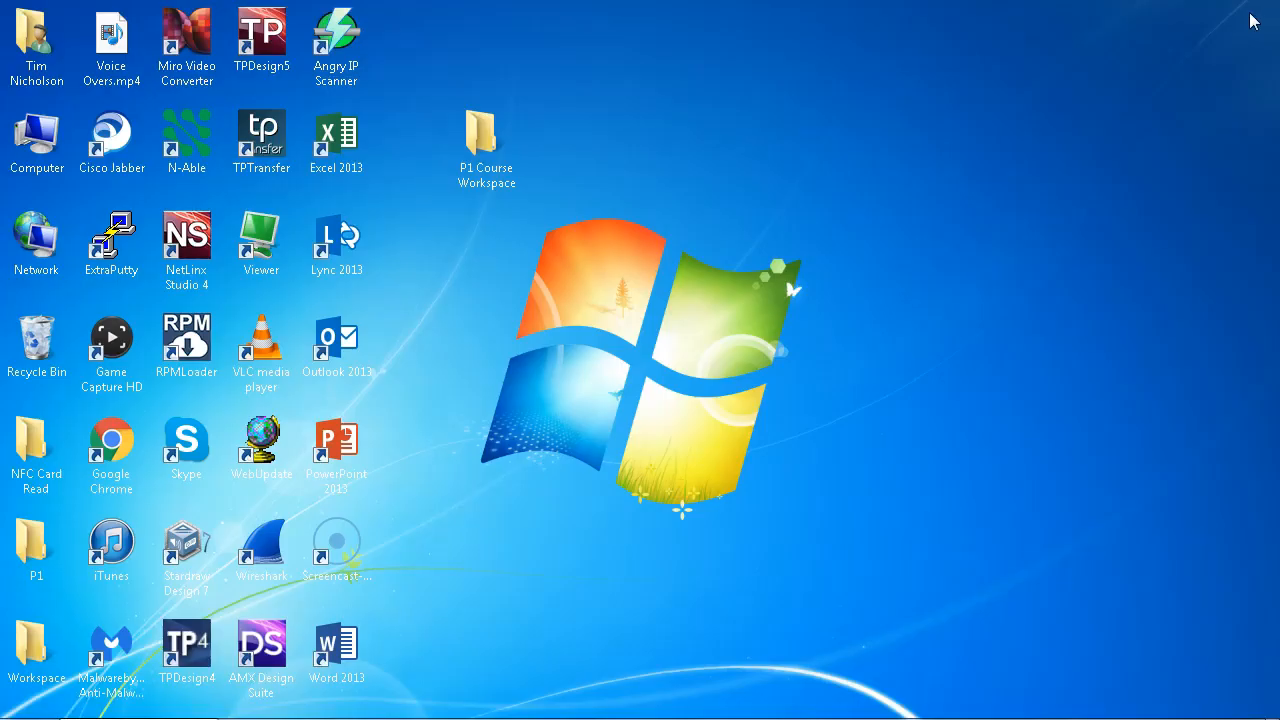
Step: Open NetLinx Studio 4 from the desktop and start the Workspace Wizard for a new workspace
double_click(174, 245)
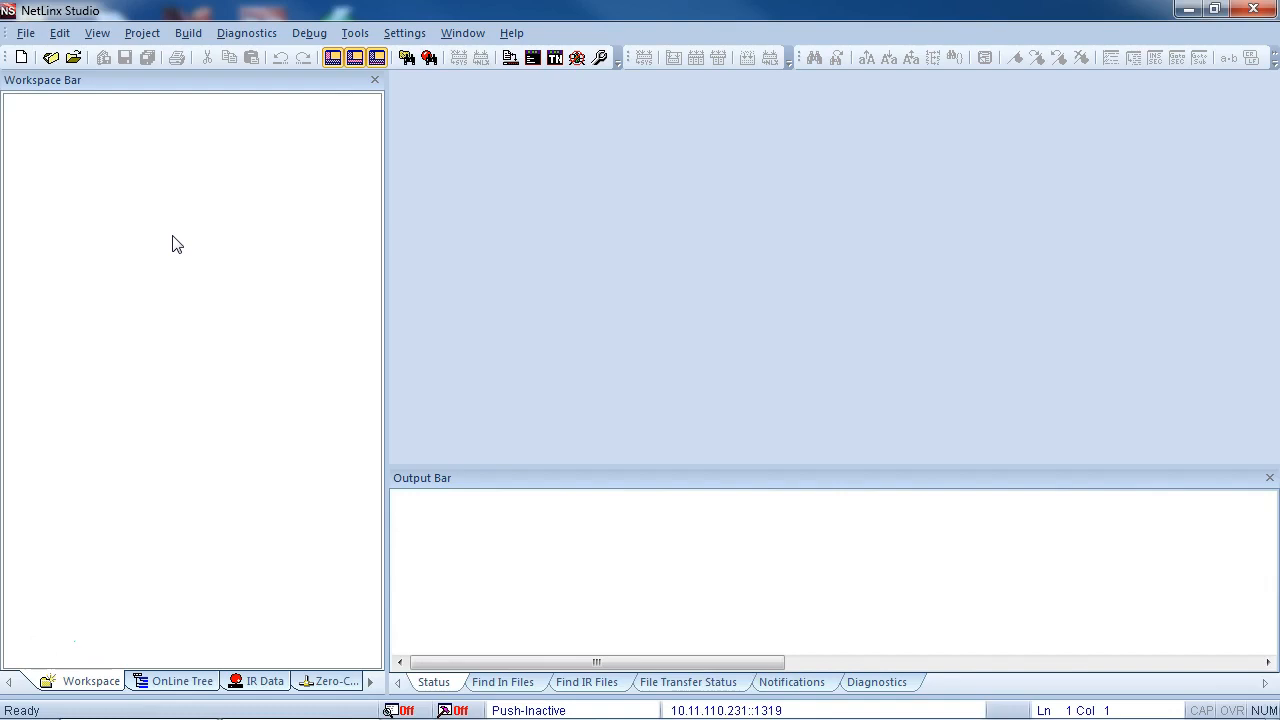
click(25, 35)
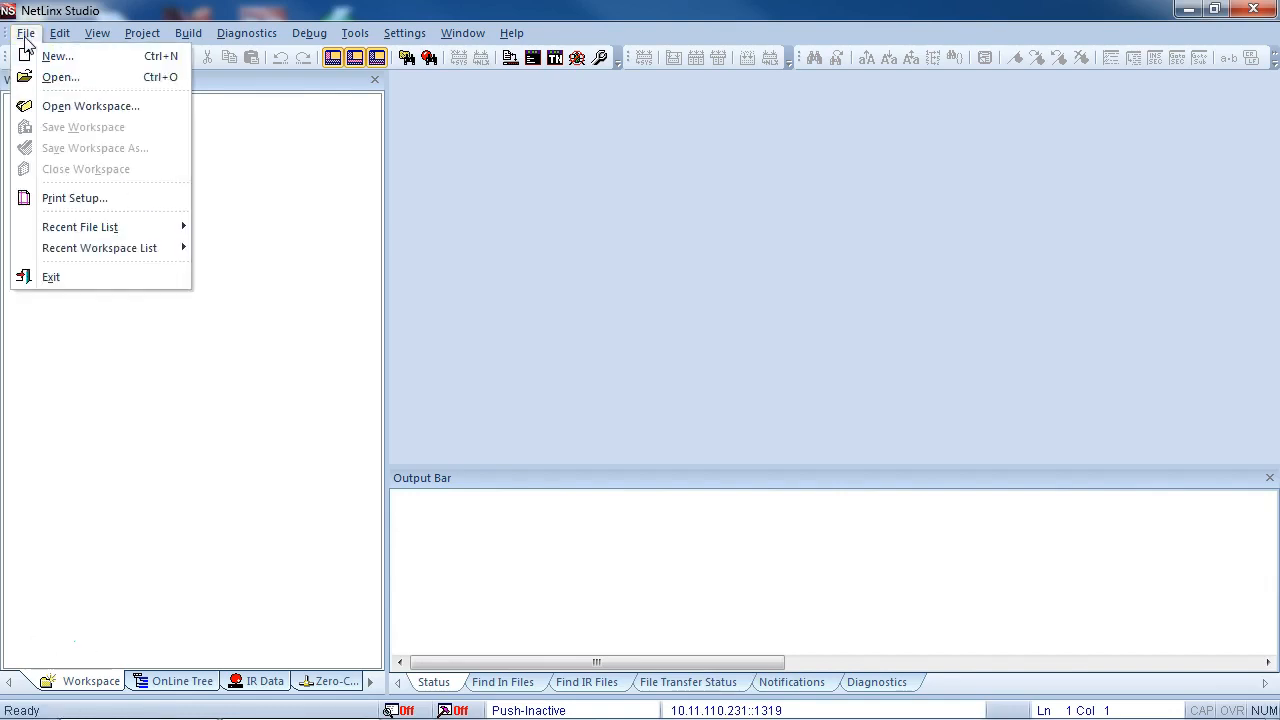
click(48, 58)
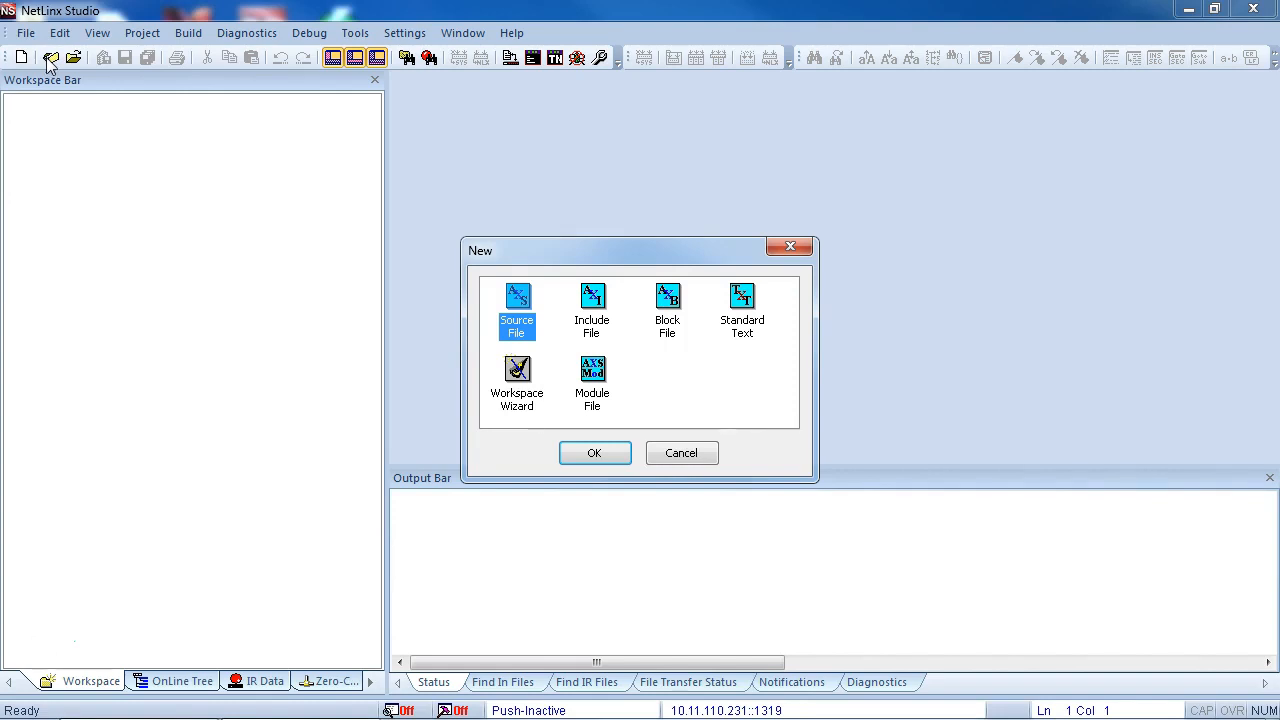
click(517, 378)
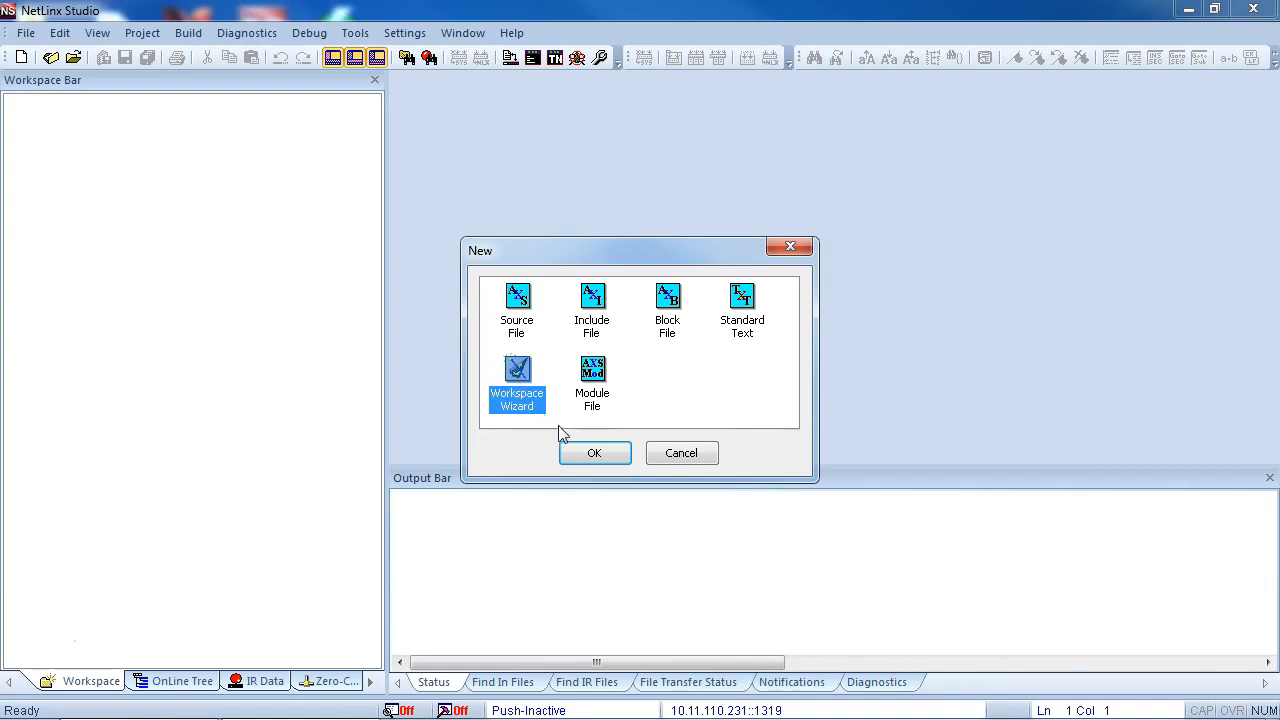
click(592, 452)
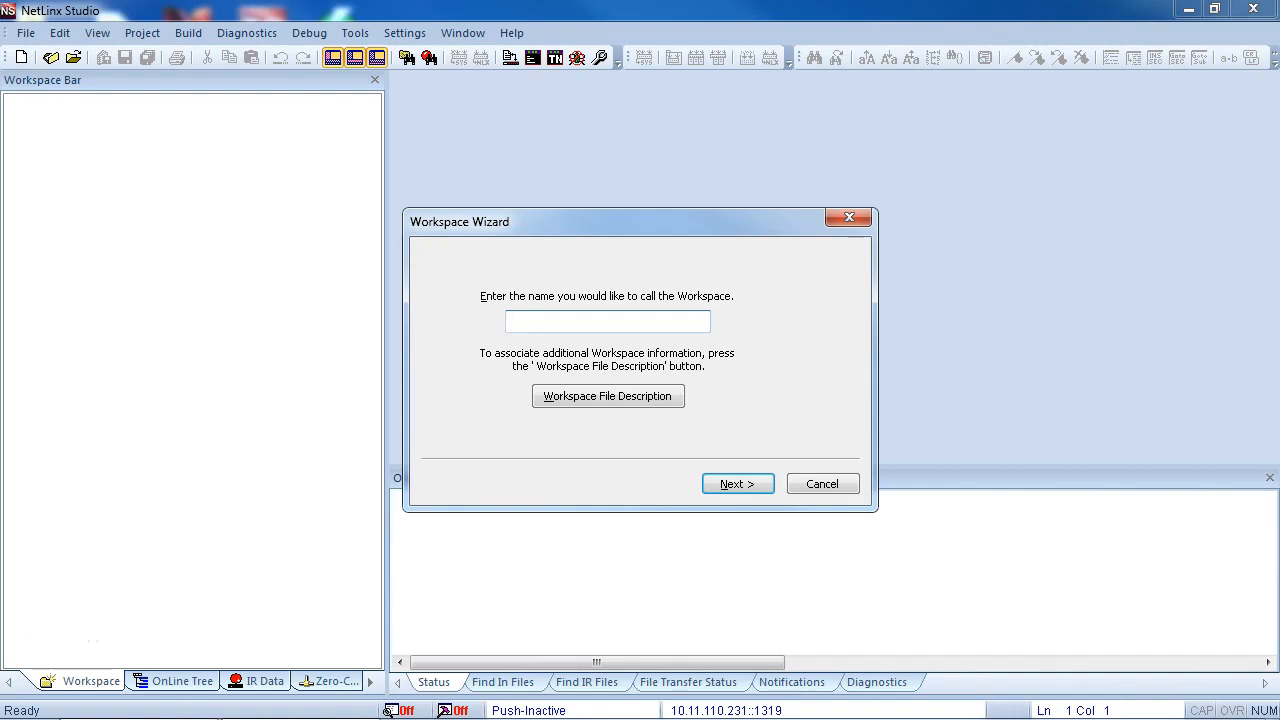
Step: Name the new workspace ABCU_Campus and leave its file description blank
text(ABCU_Campus)
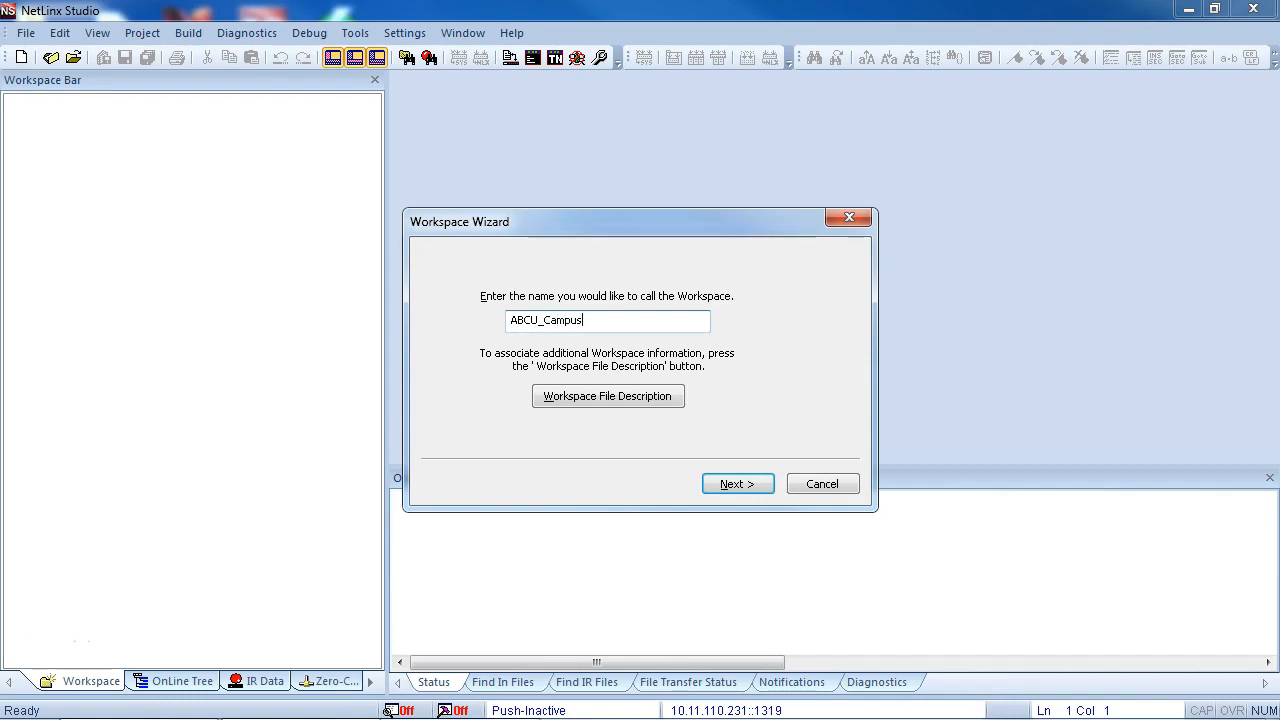
click(600, 396)
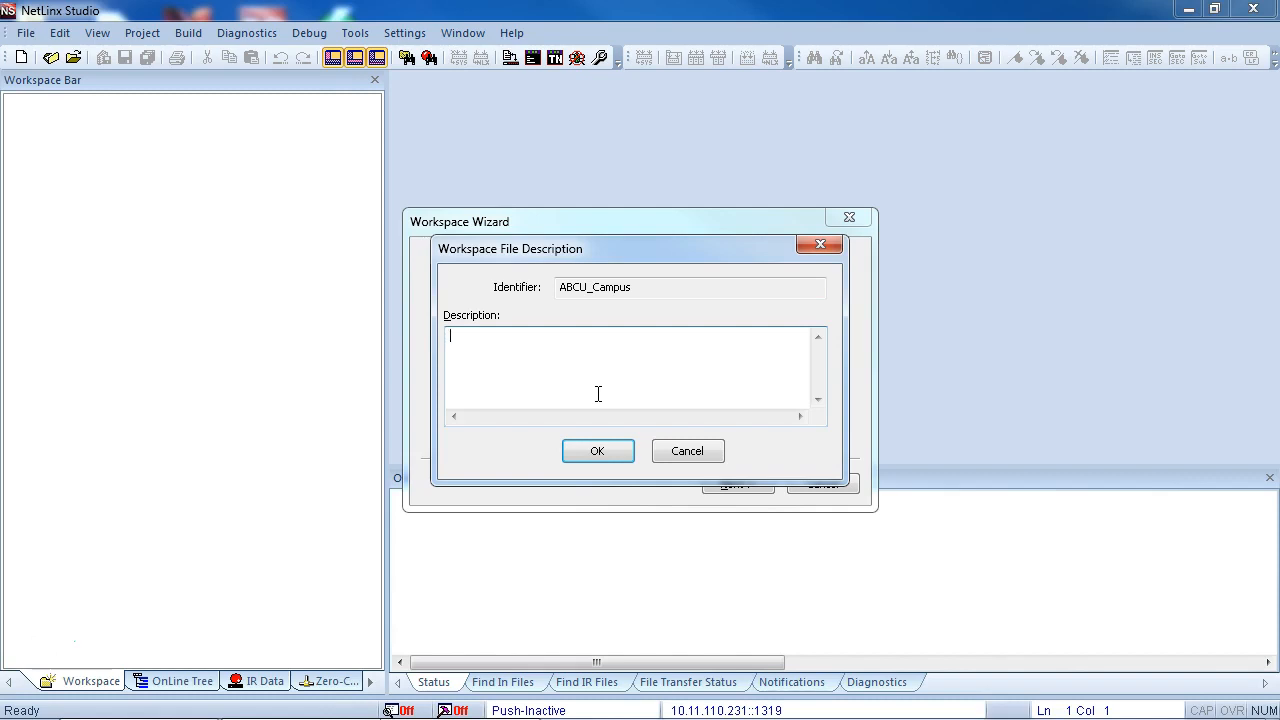
click(683, 451)
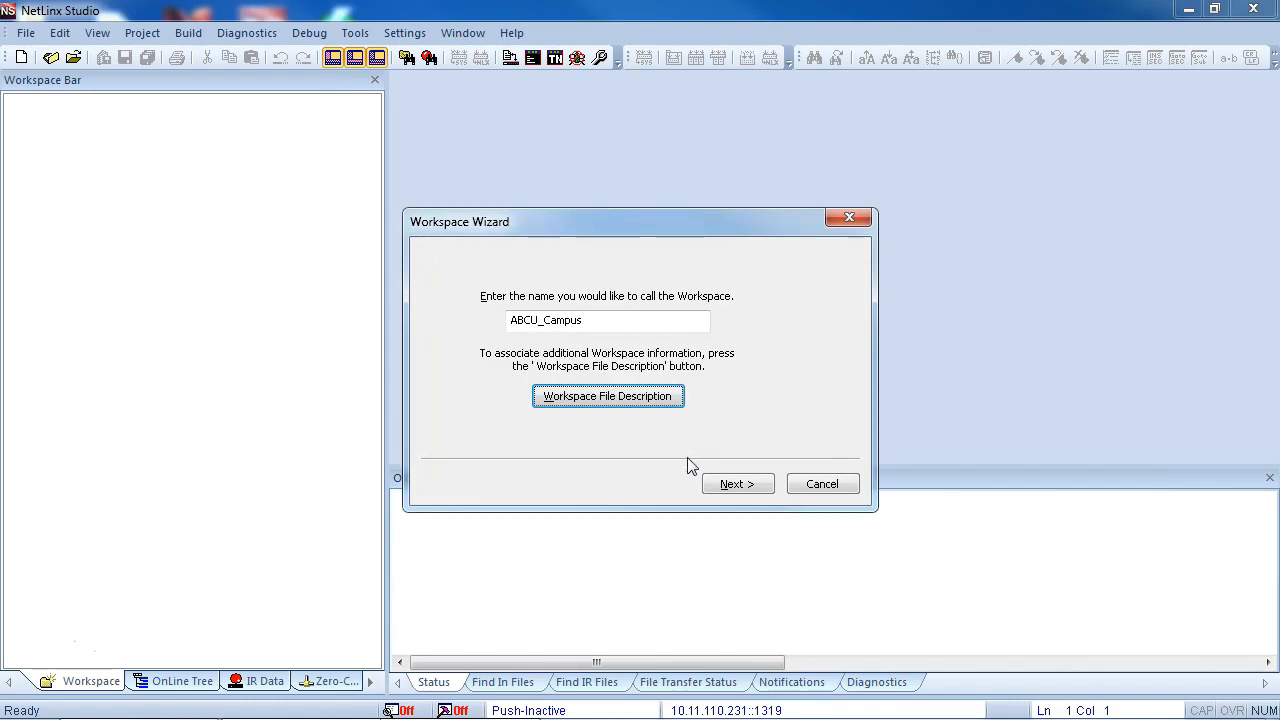
click(737, 485)
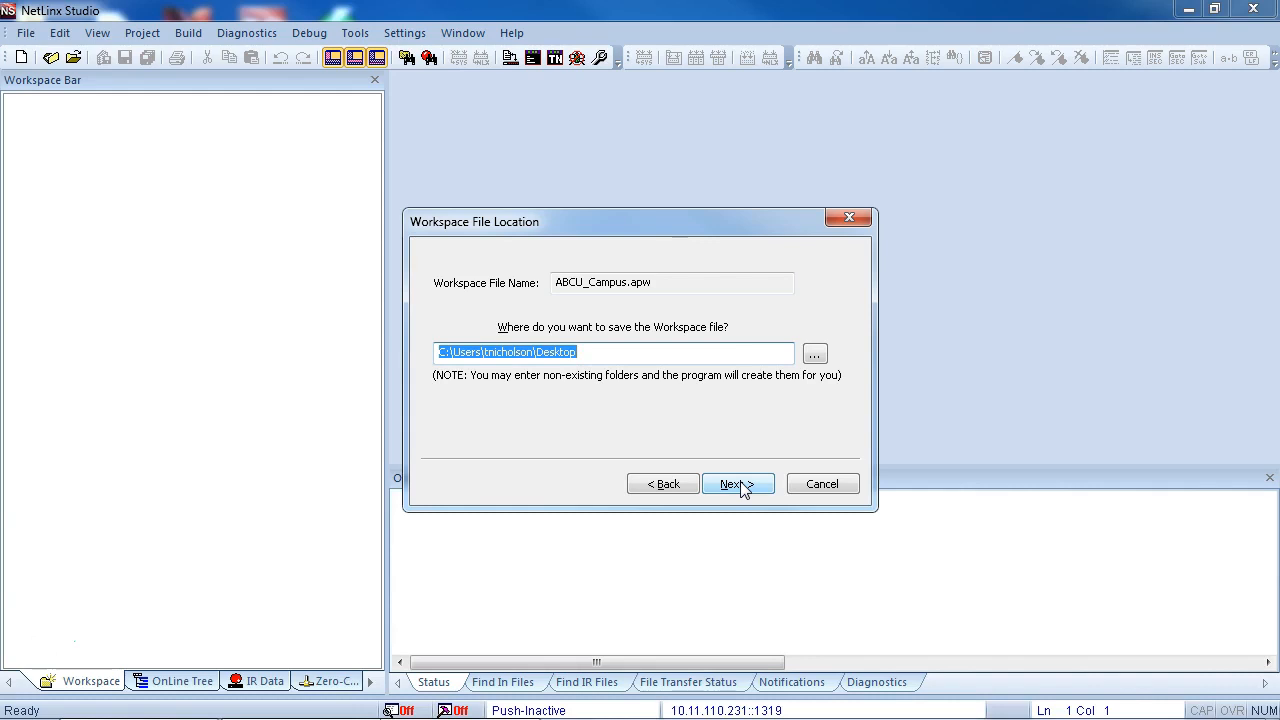
Step: Set the workspace file's save location to the P1 Course Workspace folder on the Desktop
click(814, 354)
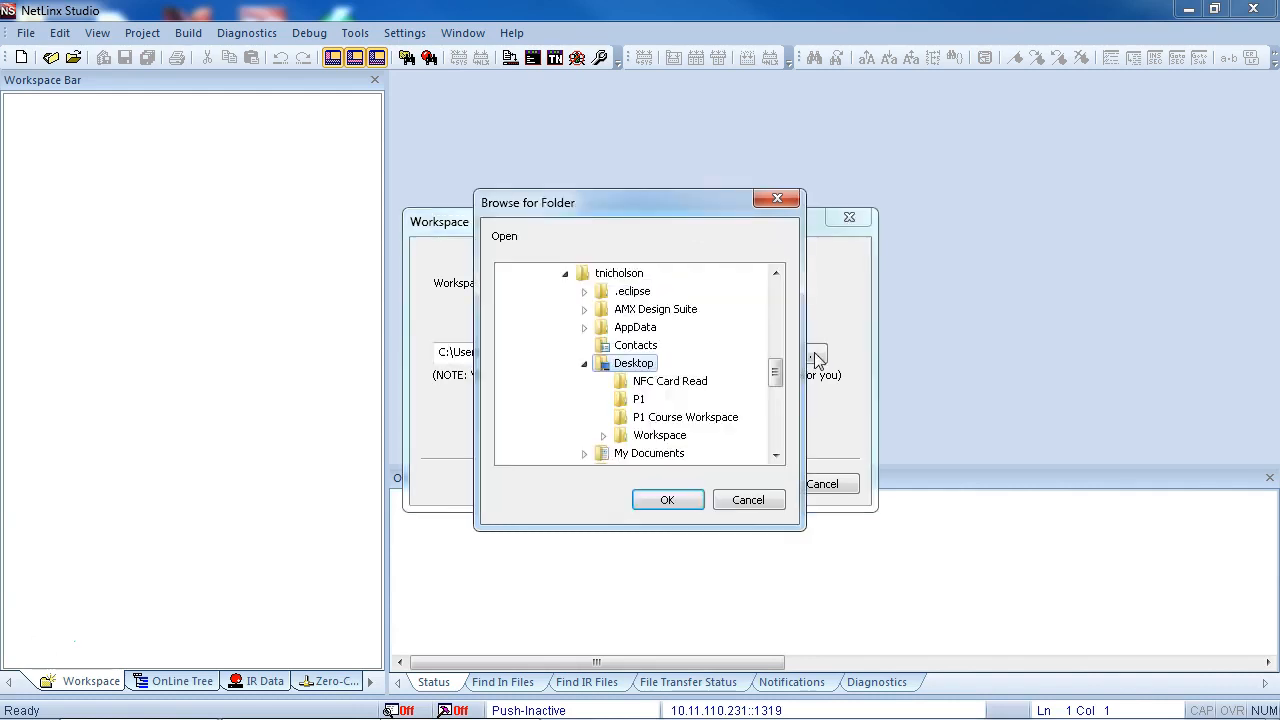
click(659, 421)
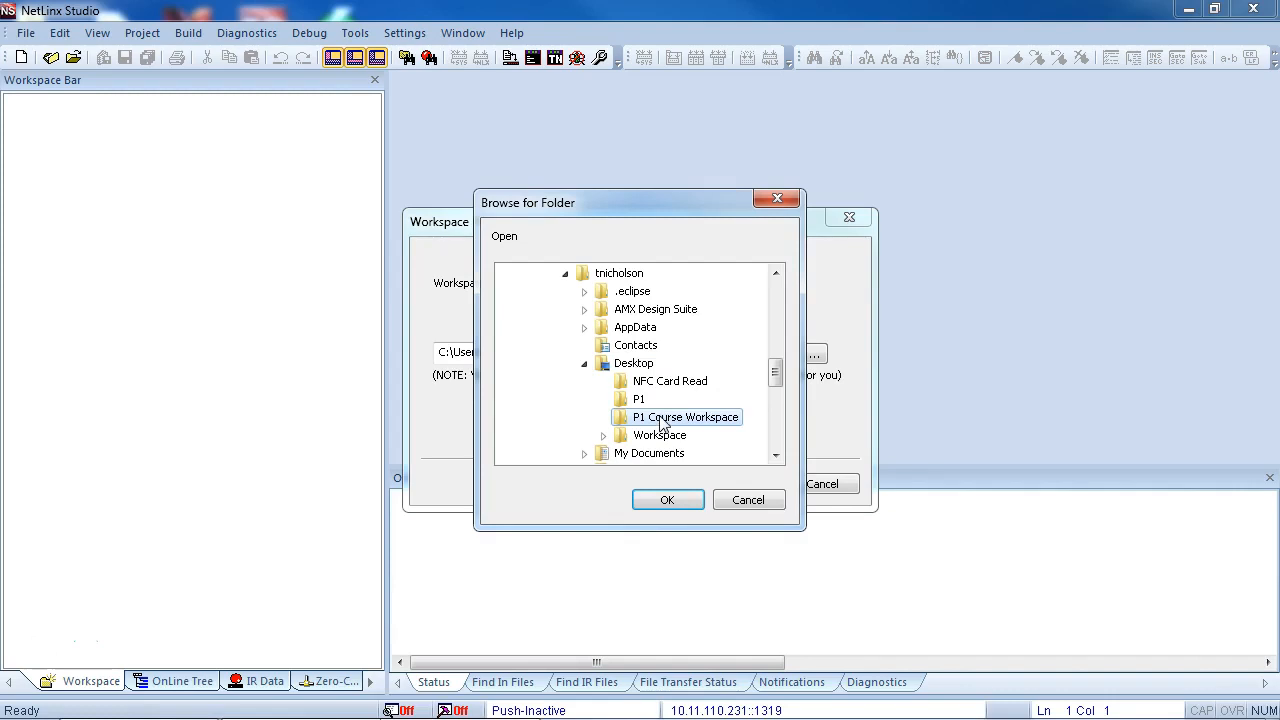
click(668, 502)
click(734, 484)
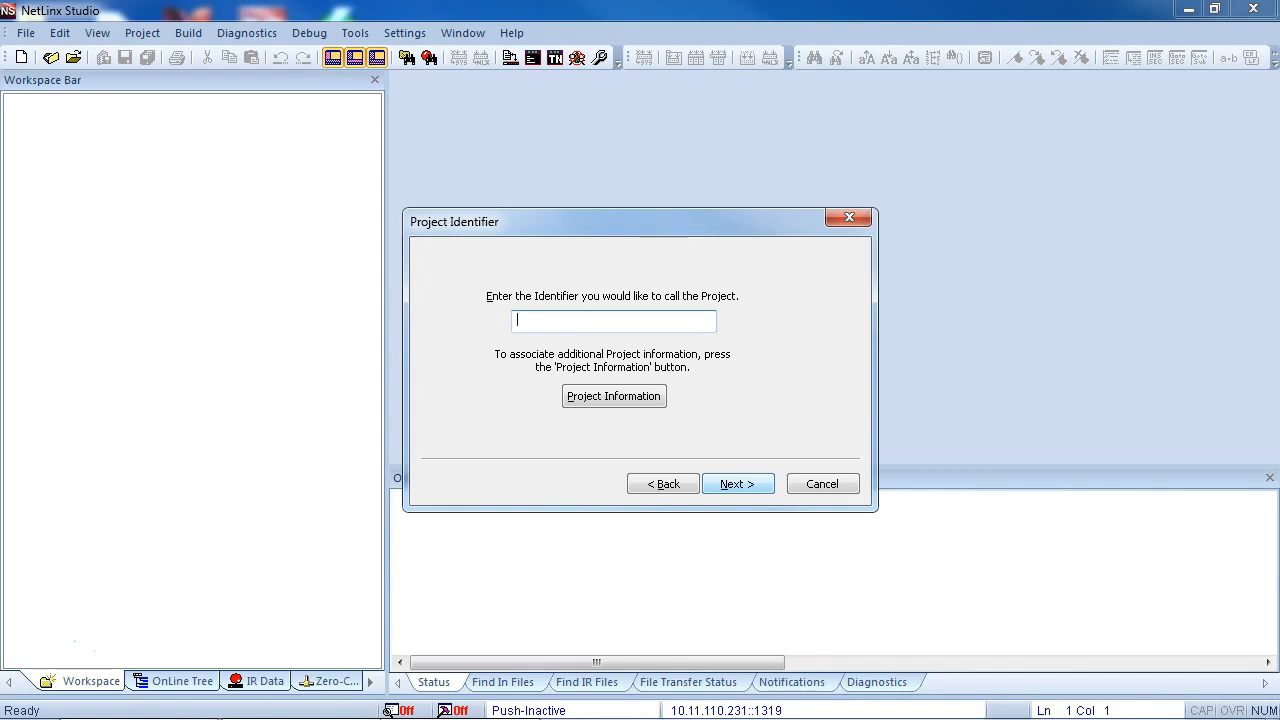
Step: Name the project BioMedBldg and associate a NetLinx system with it
text(BioMedBldg)
click(731, 486)
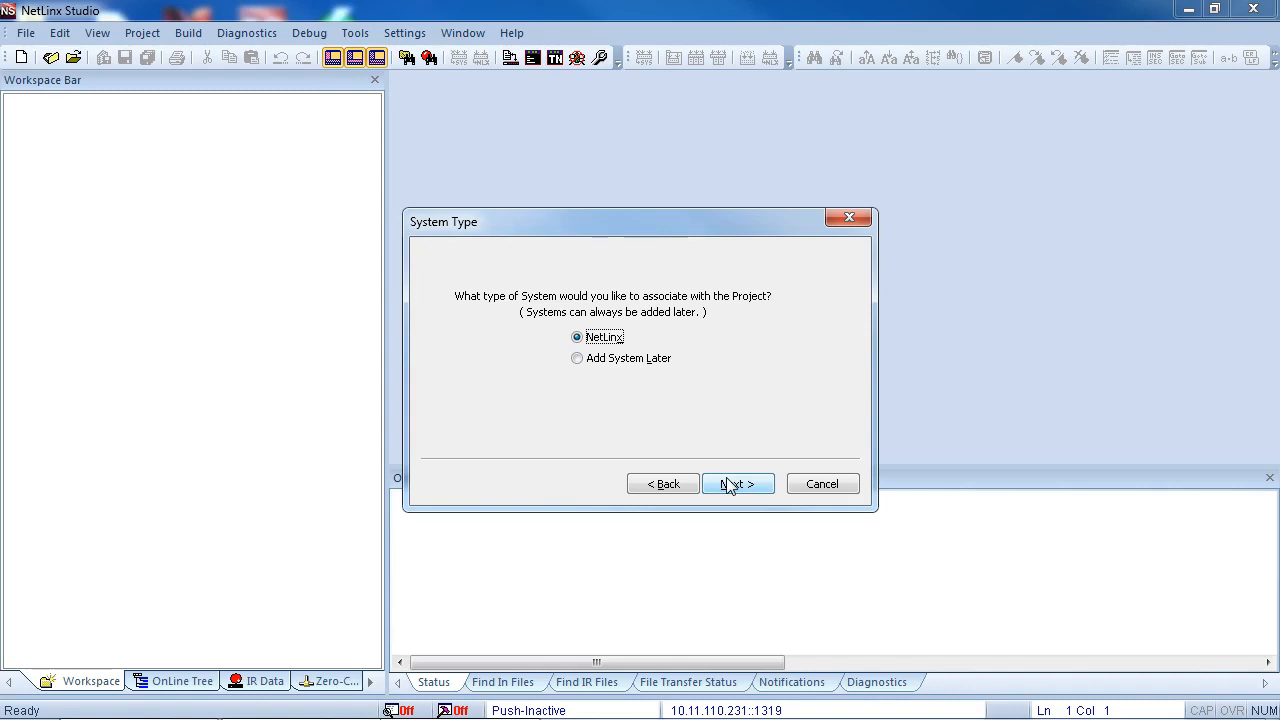
click(729, 486)
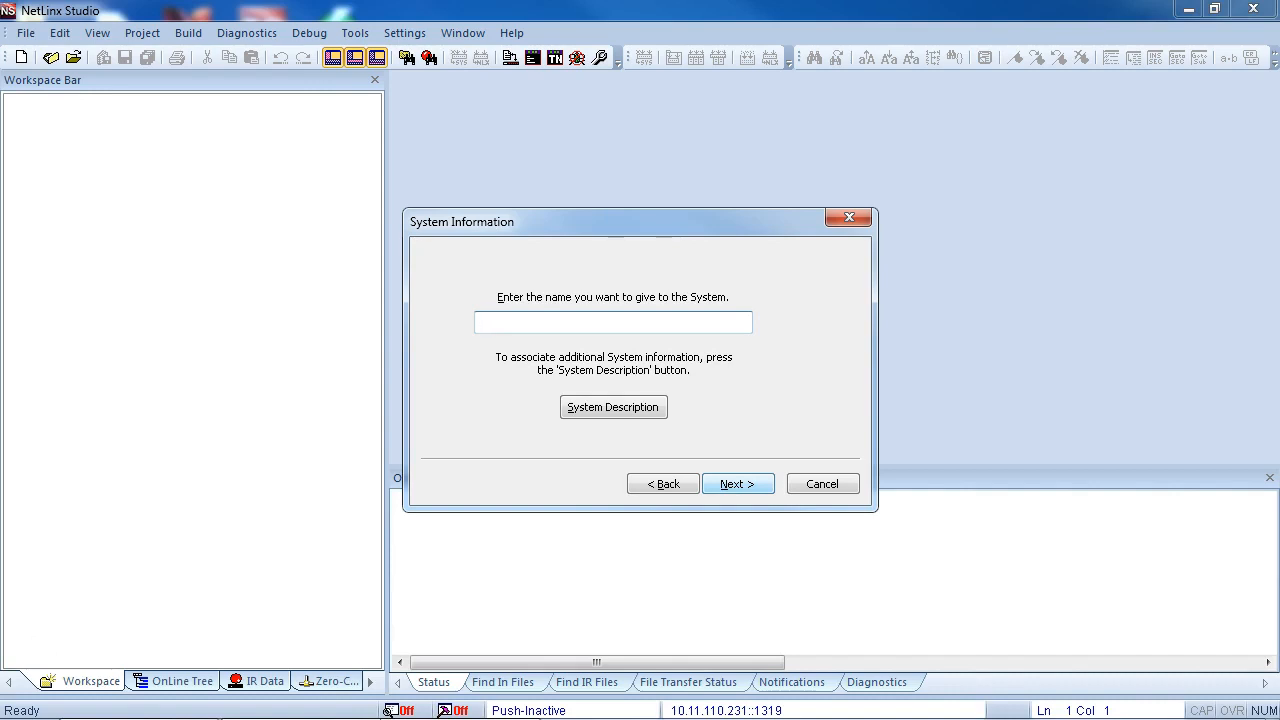
Step: Name the system BioMedLabSystem without a description, accepting system ID 0 and the COM4, 38400 communication settings
text(BioMedLabSystem)
click(645, 413)
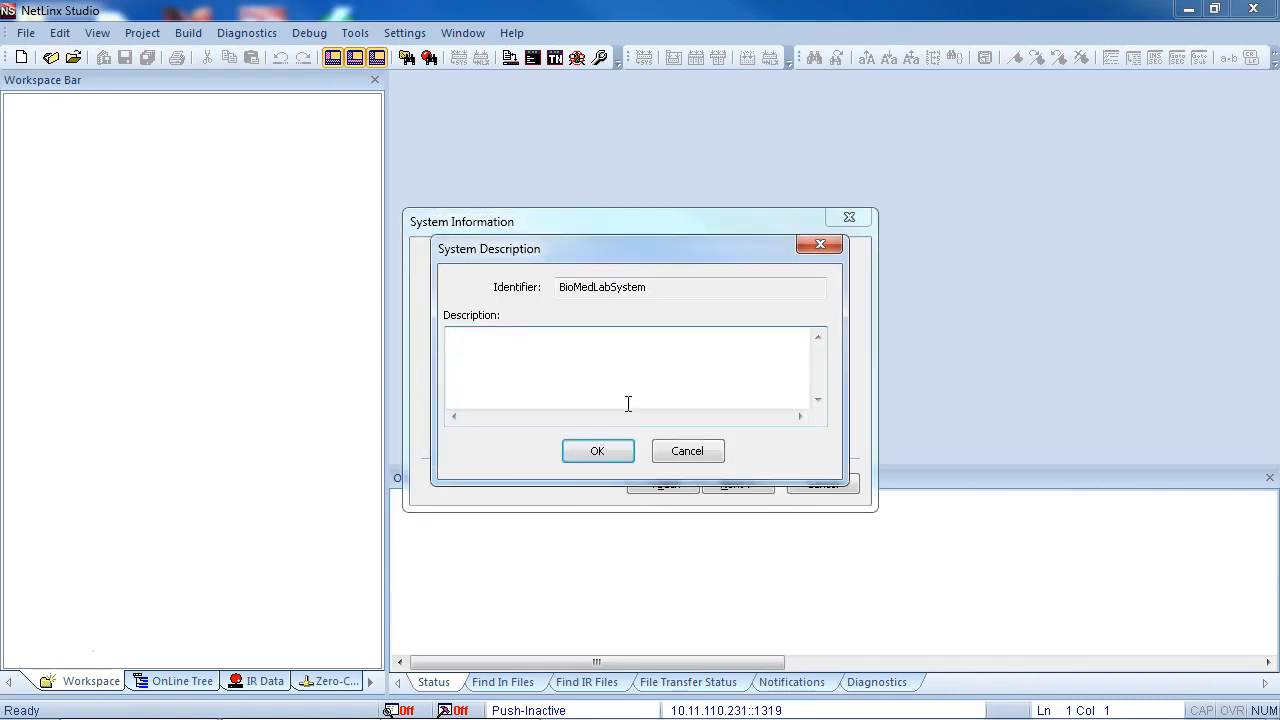
click(688, 451)
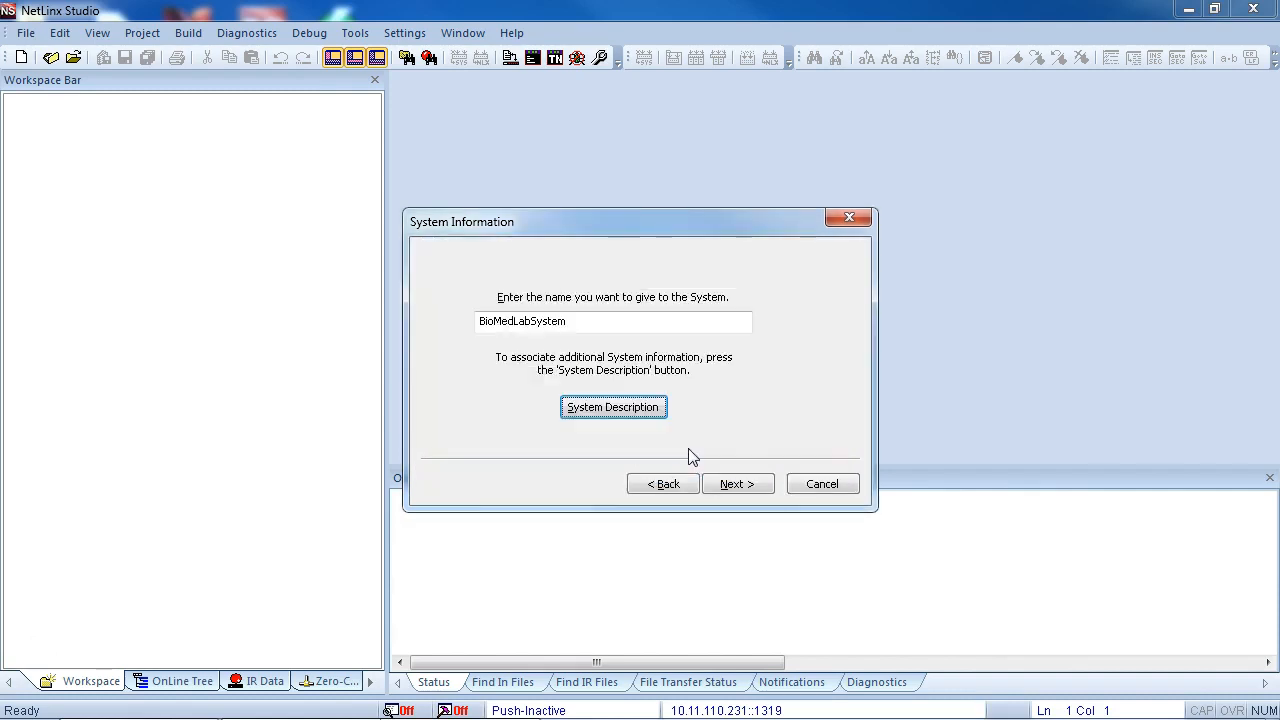
click(738, 484)
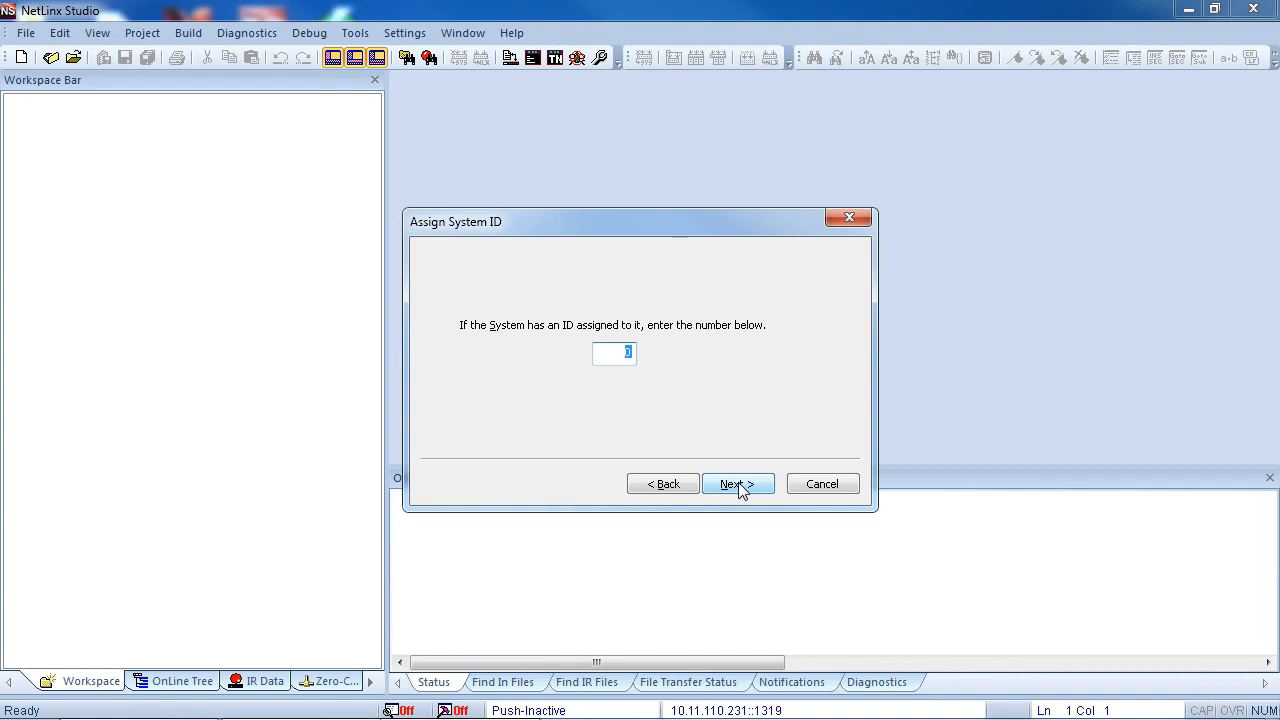
click(738, 484)
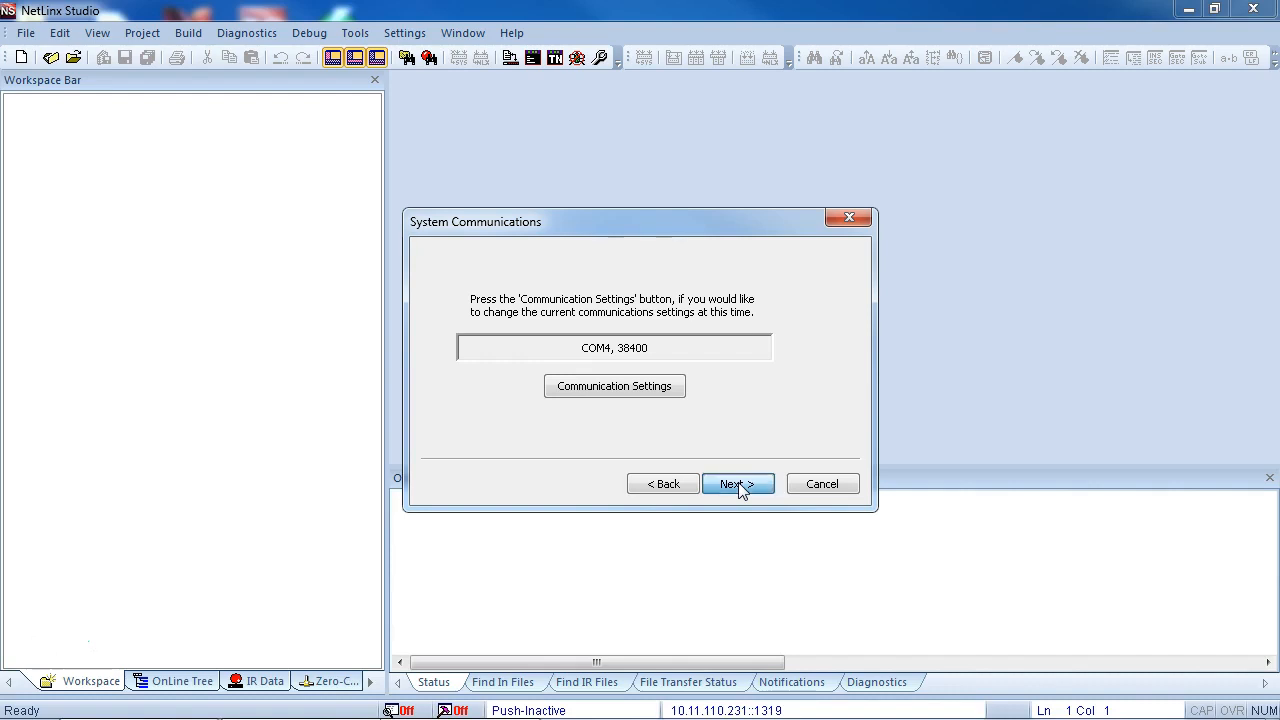
click(738, 484)
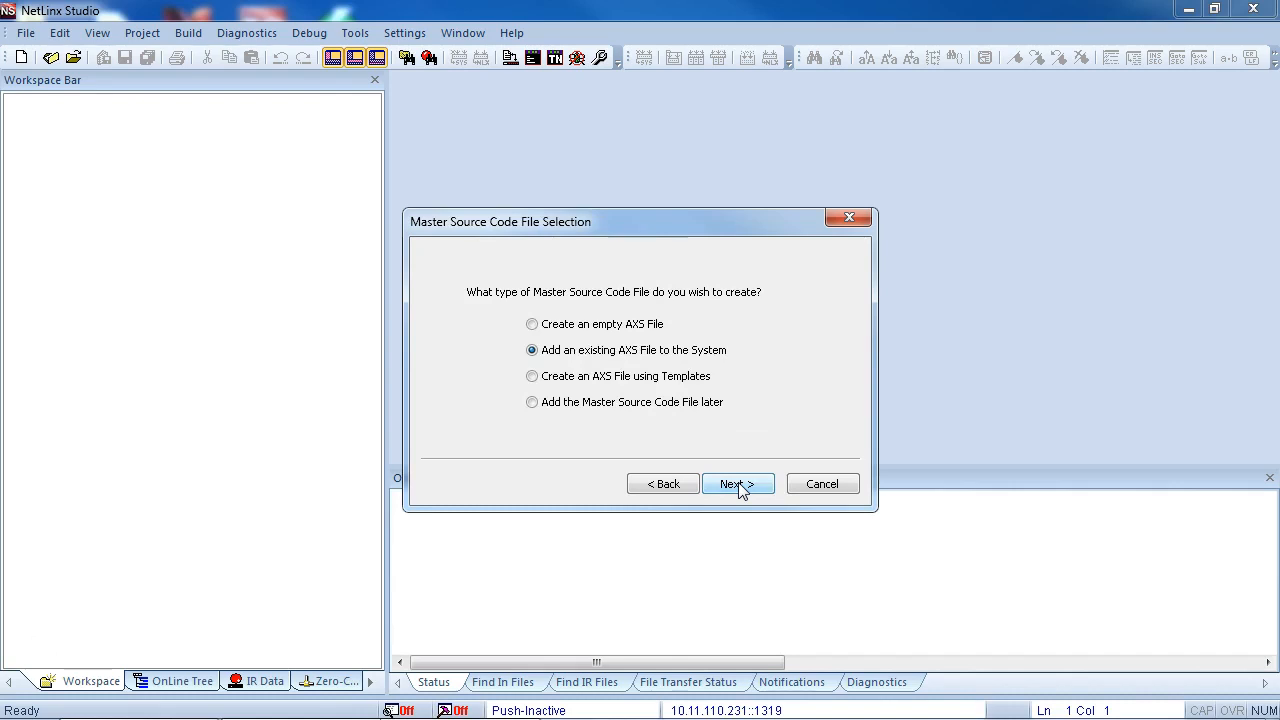
Step: Choose to create the master source code as an AXS file from the NetLinx Standard Template
key(alt)
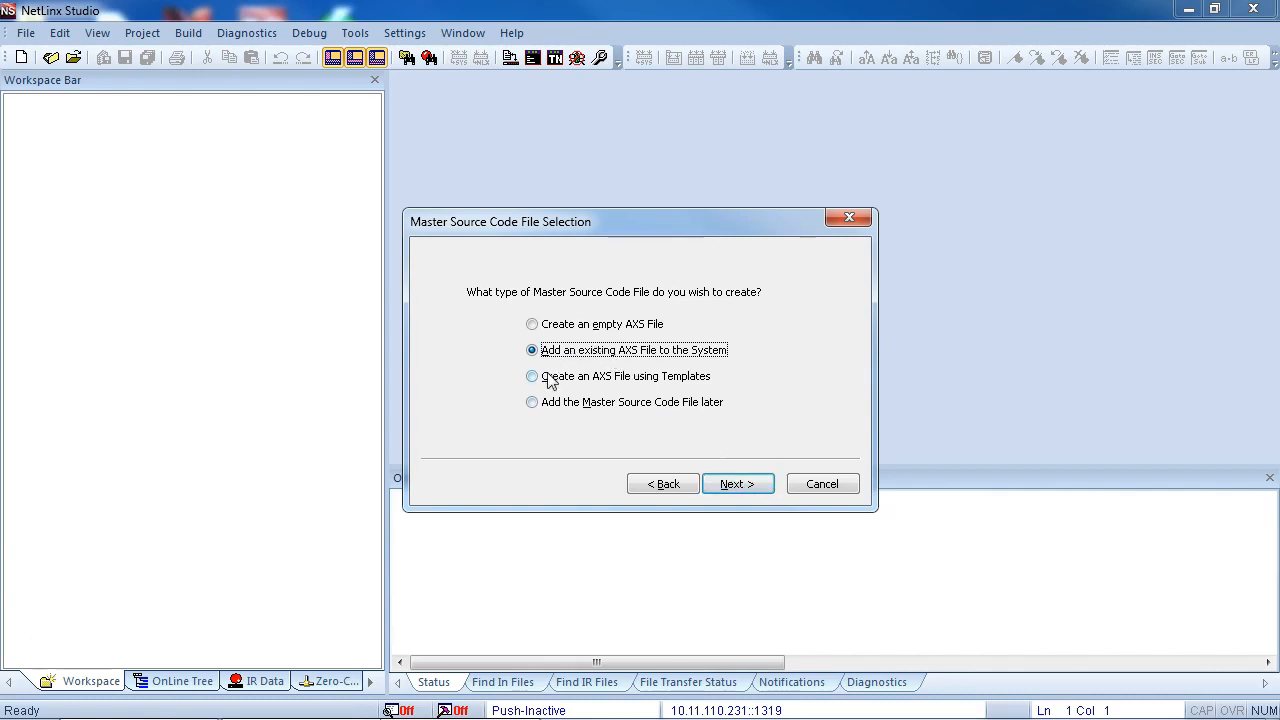
click(532, 378)
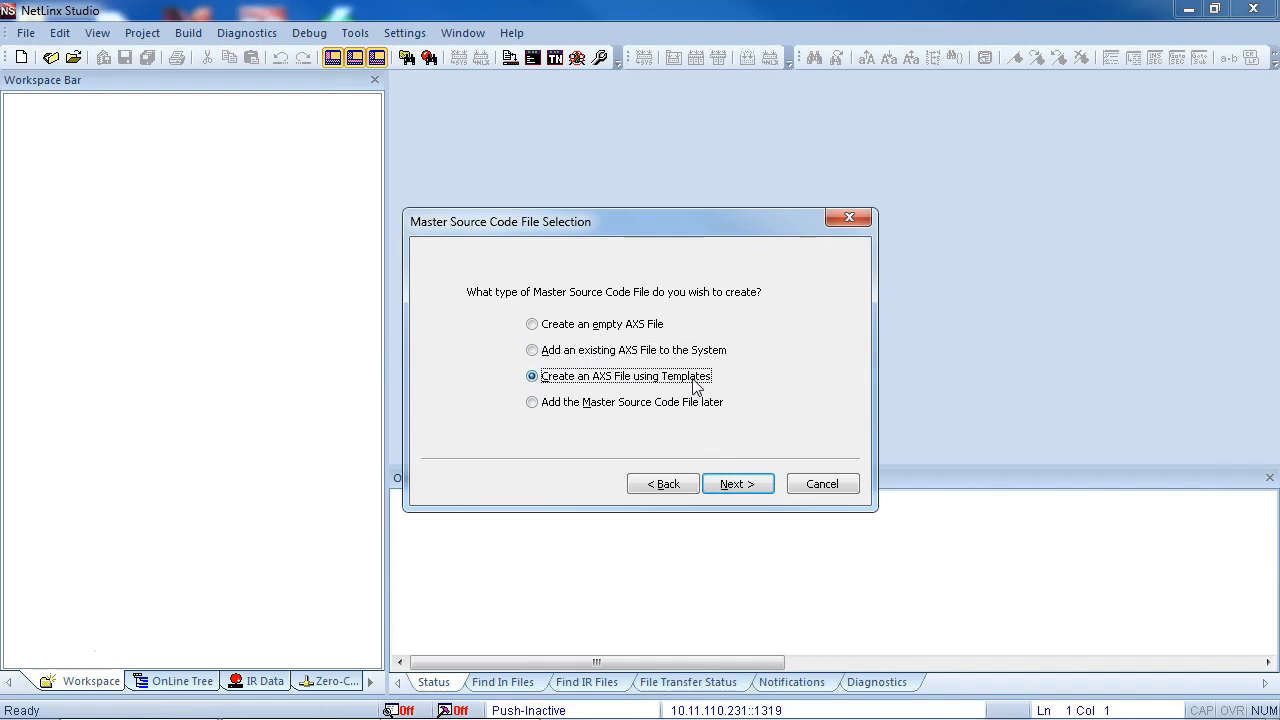
click(743, 486)
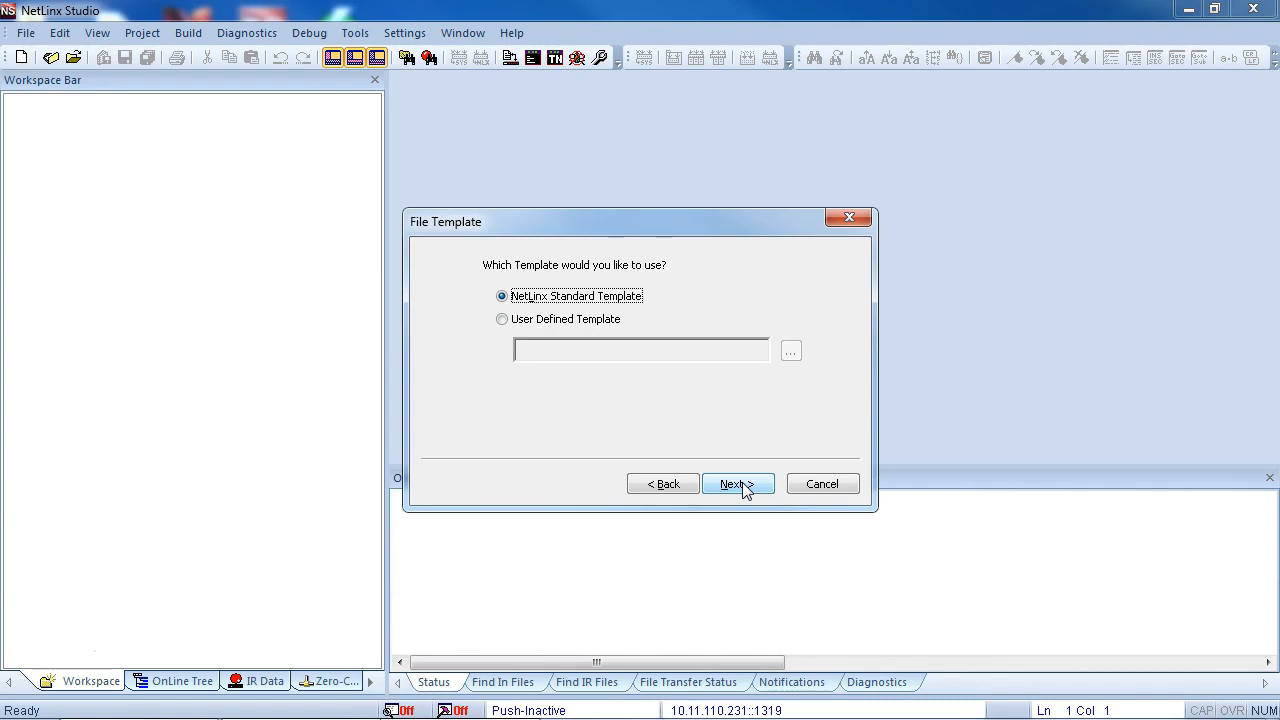
click(740, 485)
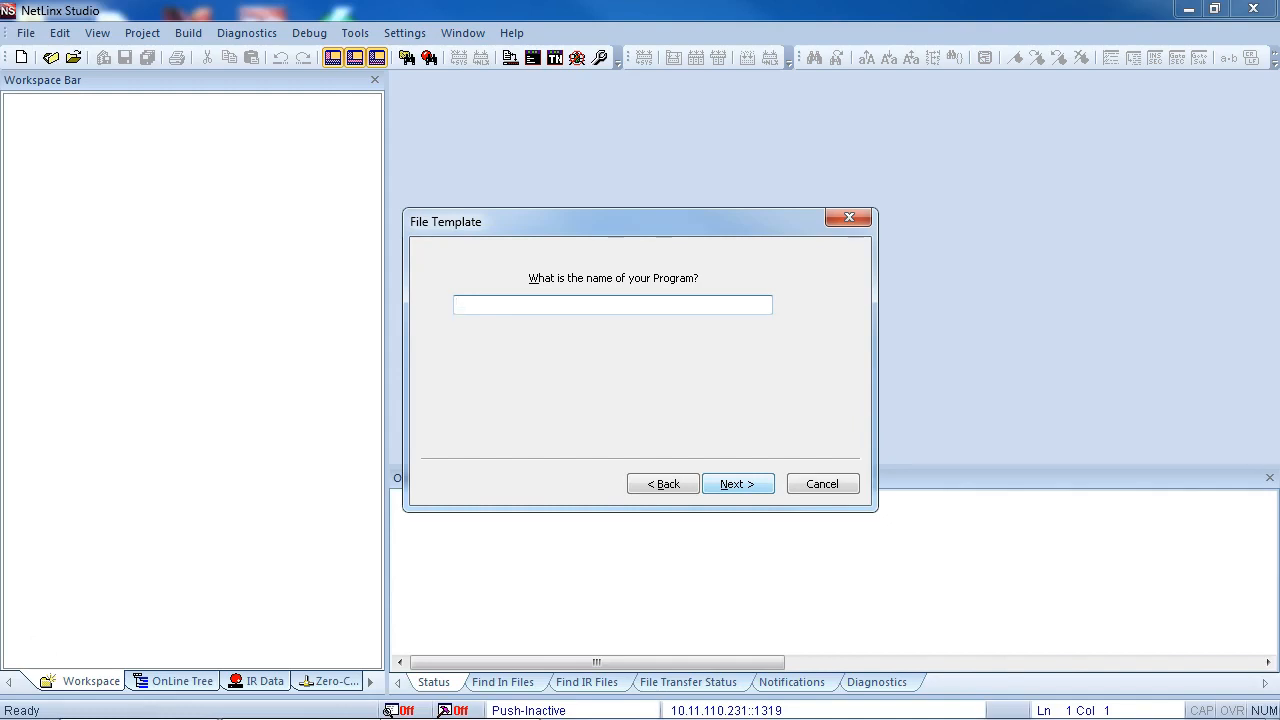
Step: Create the program LabMasterSource in the P1 Course Workspace folder by completing the wizard, and maximize its code window
text(LabMasterSource)
click(740, 485)
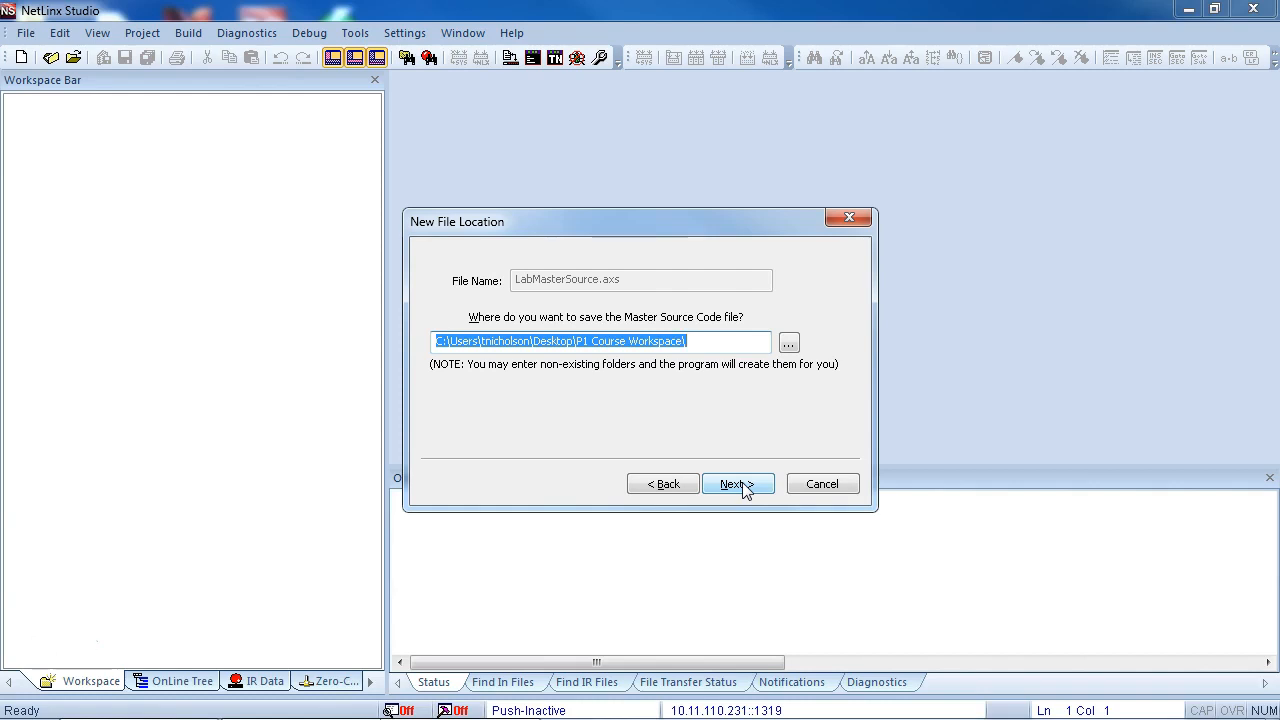
click(745, 490)
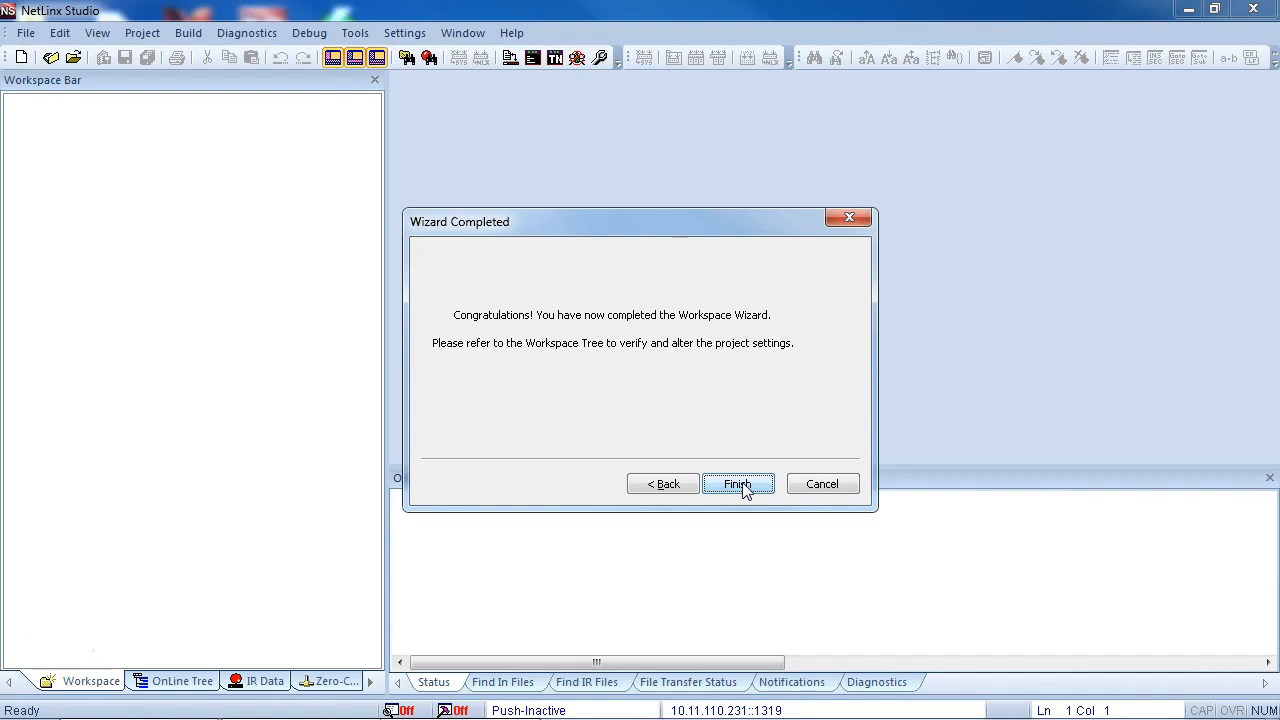
click(742, 484)
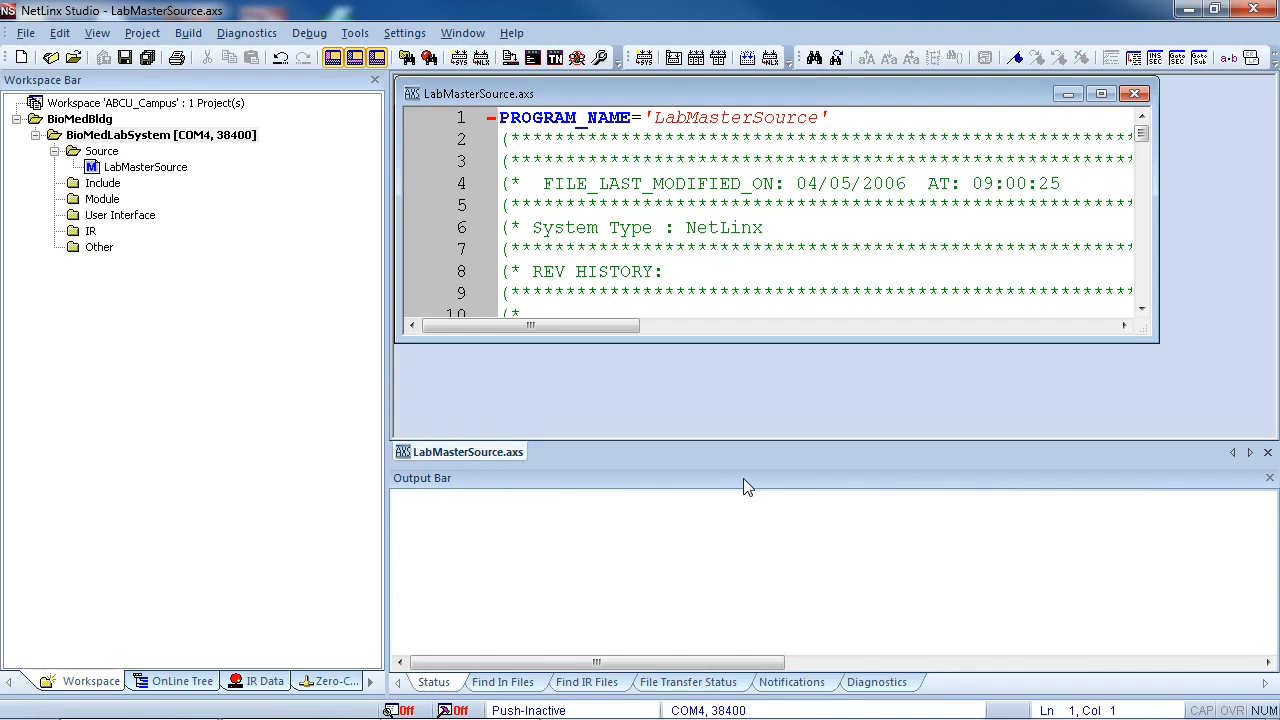
click(1101, 93)
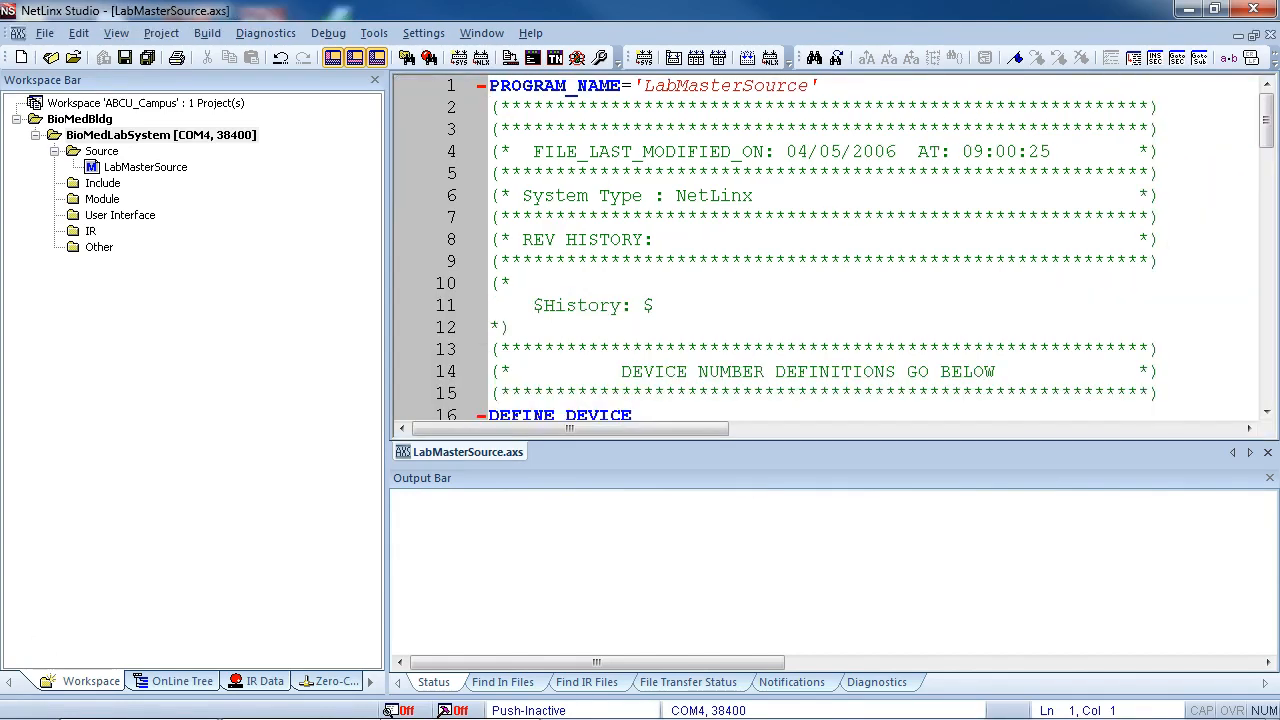